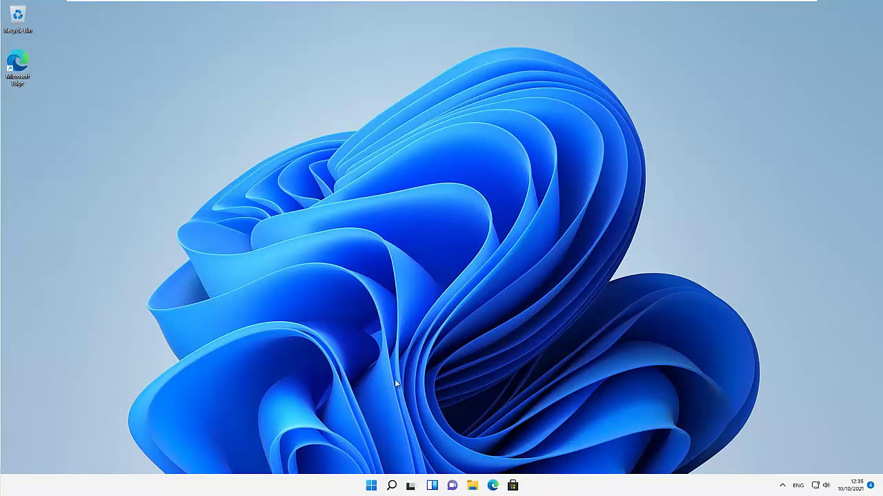
Step: Search 'remote assist' and open the Remote Assistance invitations setting in System Properties
click(391, 486)
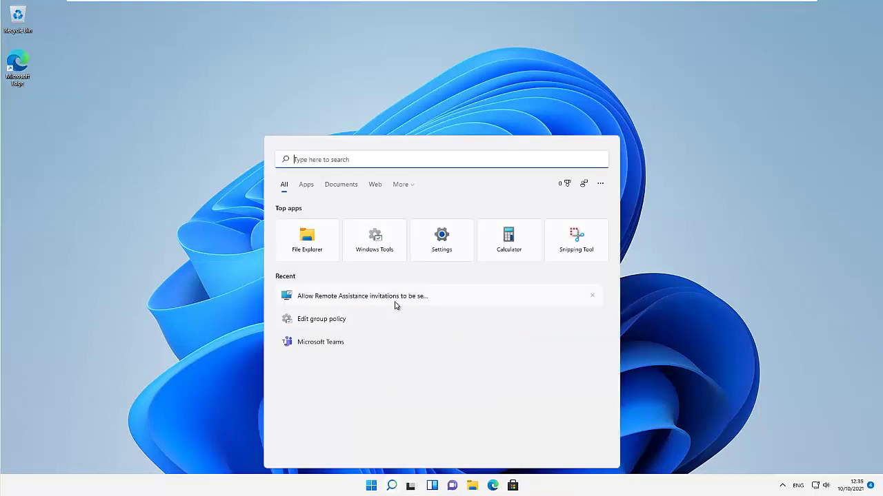
text(remote a)
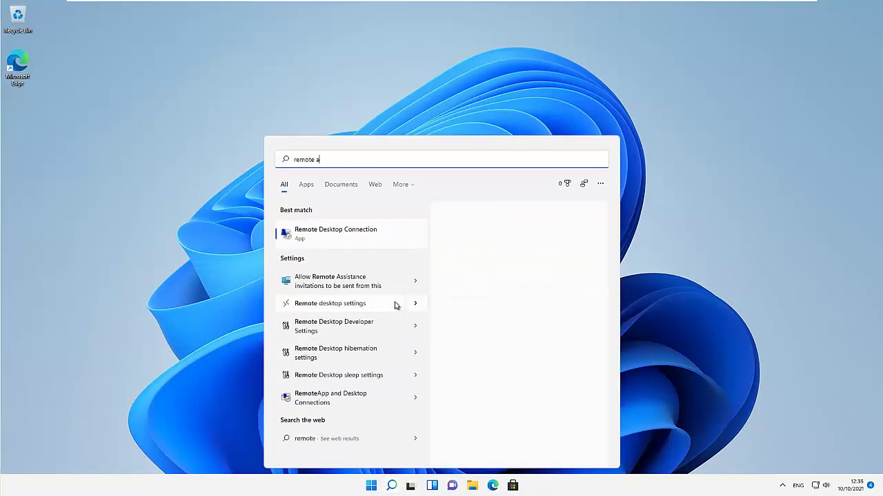
text(ssist)
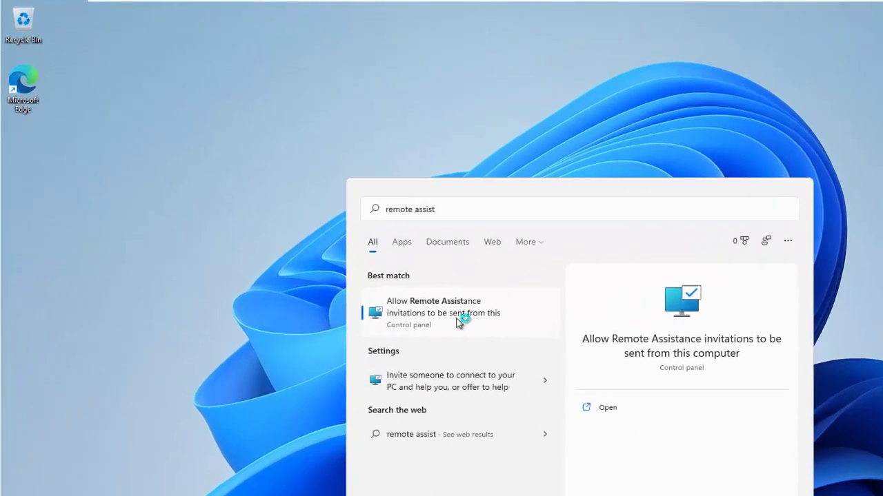
click(345, 245)
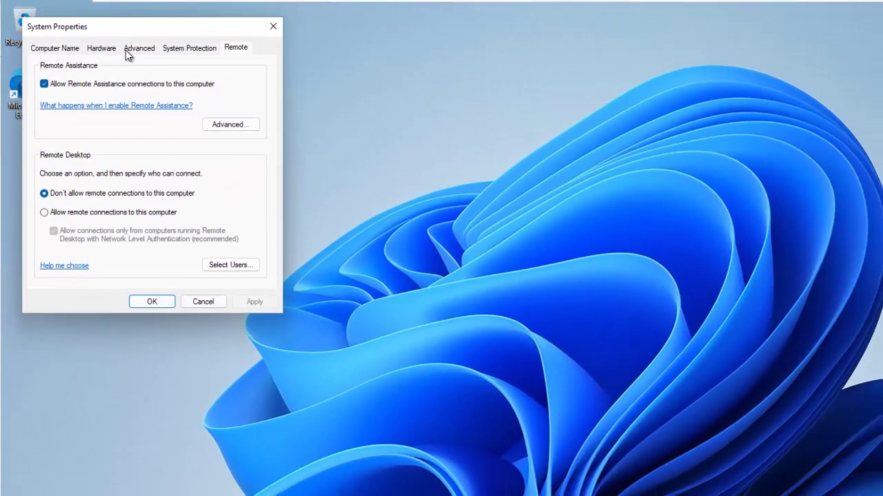
Step: Drag the System Properties window to the centre of the screen
drag(138, 34, 374, 82)
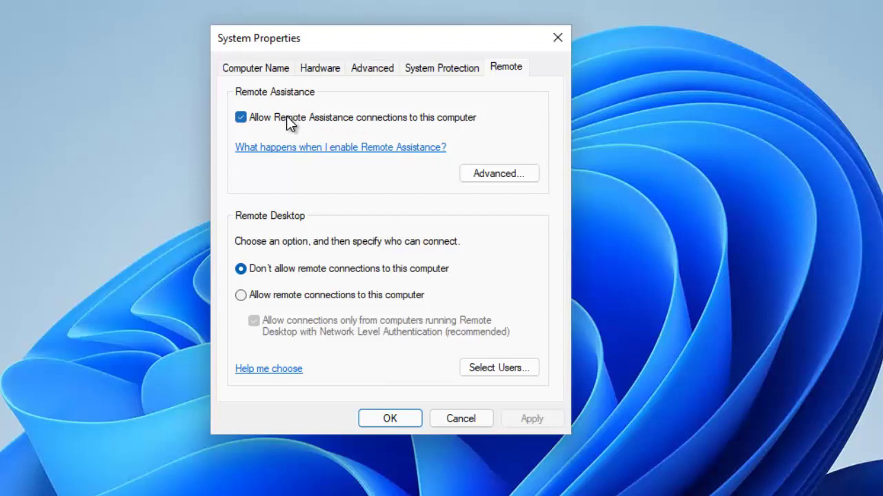
click(510, 175)
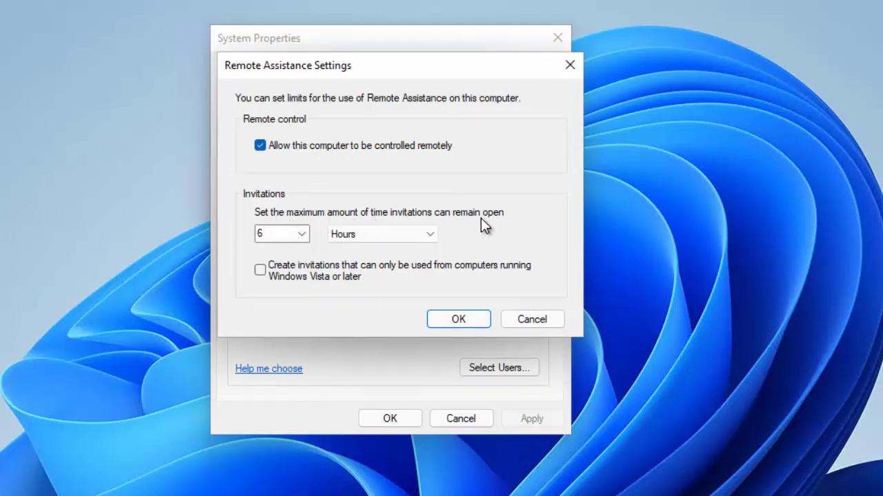
click(301, 235)
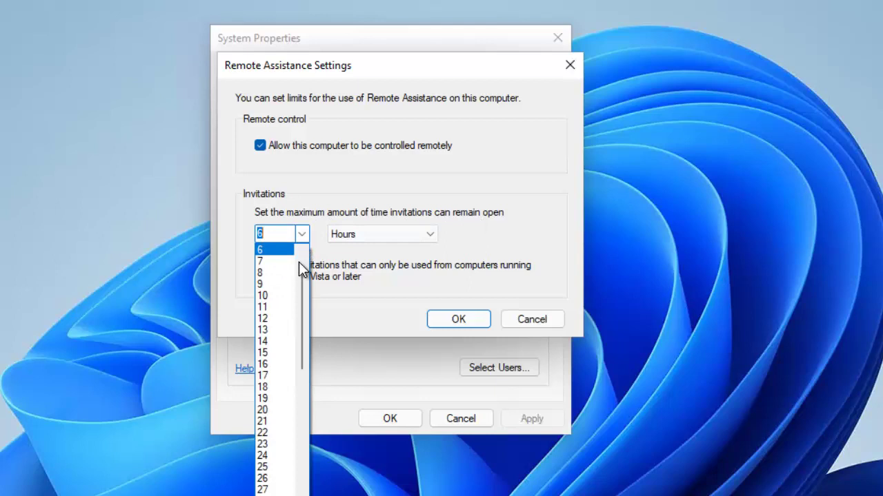
click(417, 180)
click(531, 320)
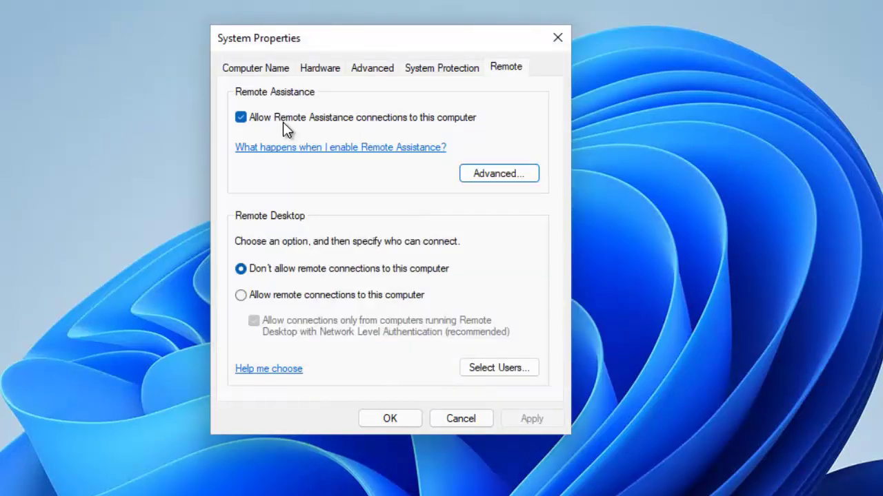
Step: Uncheck Remote Assistance, leave 'Don't allow remote connections' selected, and apply with OK
click(271, 118)
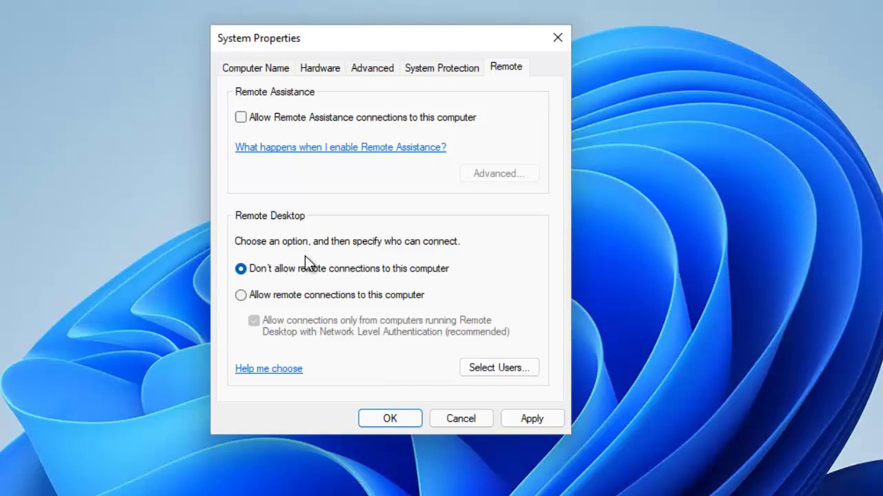
click(307, 296)
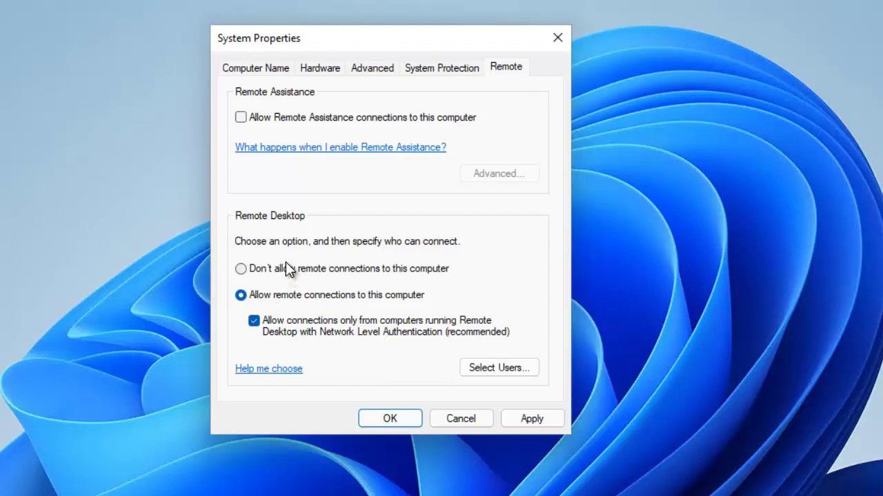
click(241, 269)
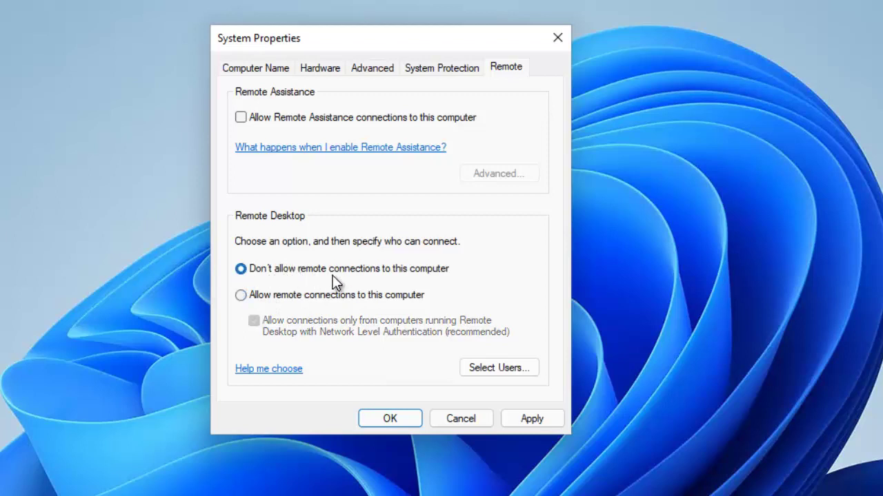
click(524, 415)
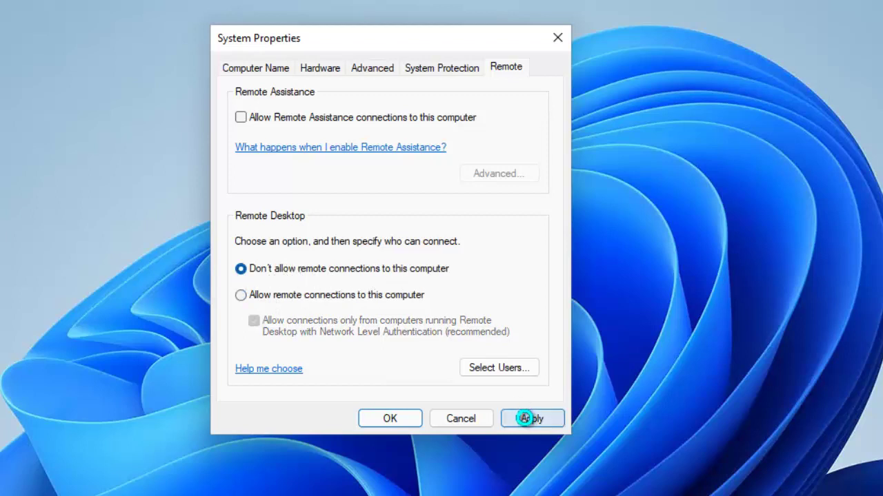
click(391, 419)
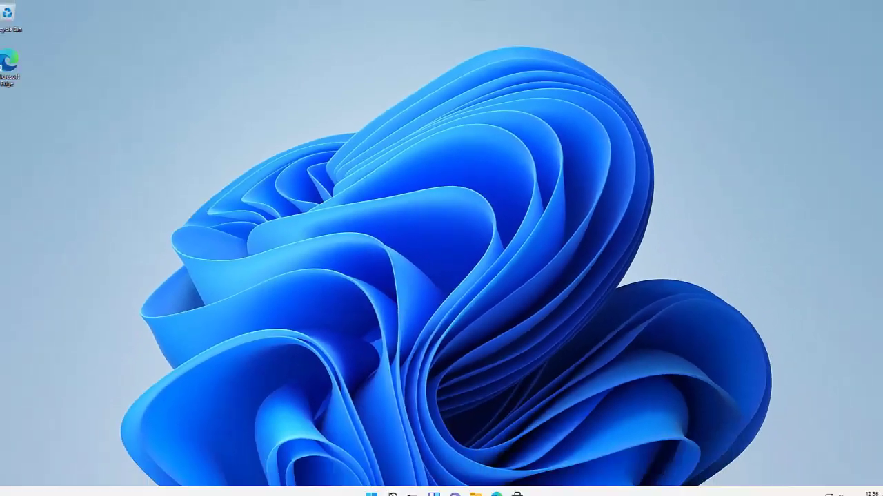
Step: Search 'group poli' and launch Edit group policy
key(super+s)
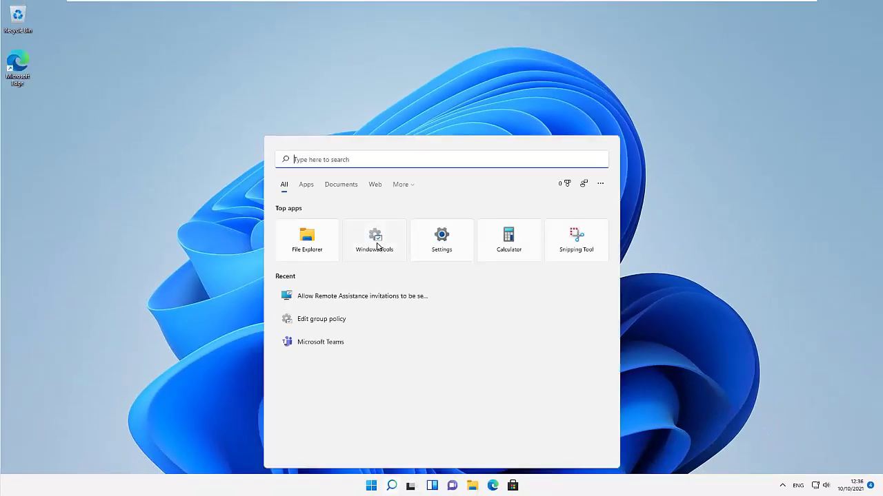
text(group poli)
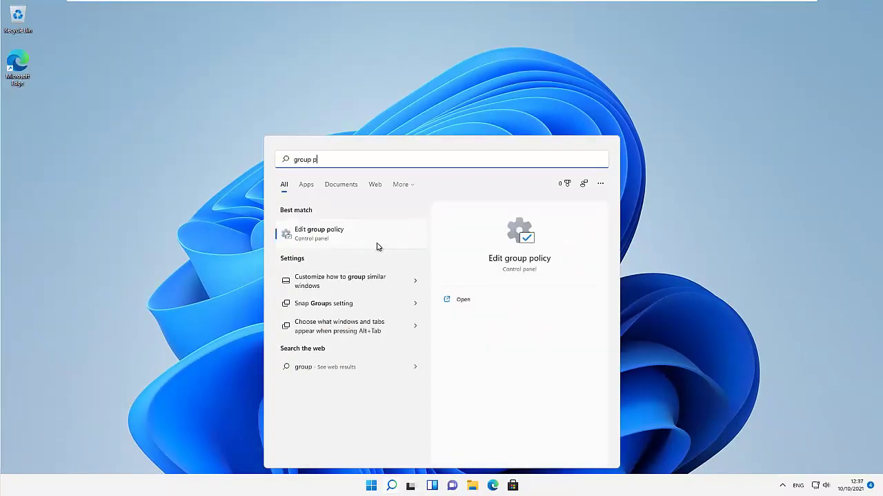
click(314, 235)
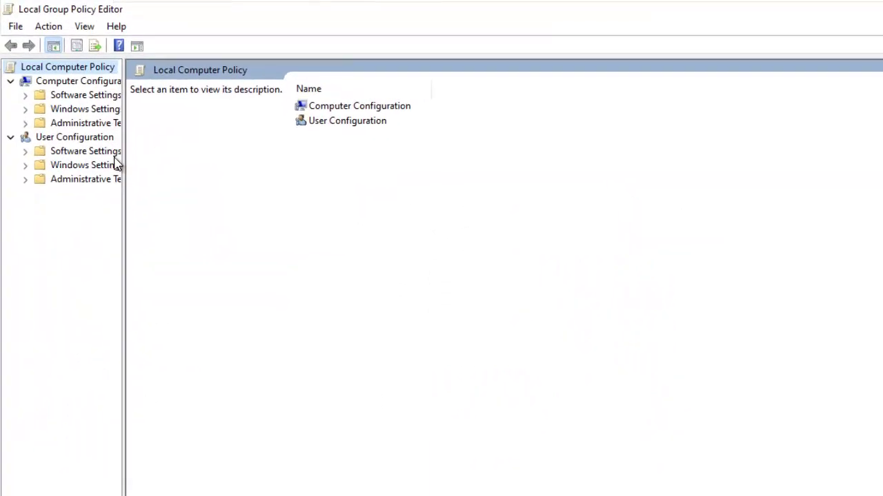
Step: Widen the tree and expand Administrative Templates > Windows Components > Remote Desktop Services
drag(122, 164, 301, 166)
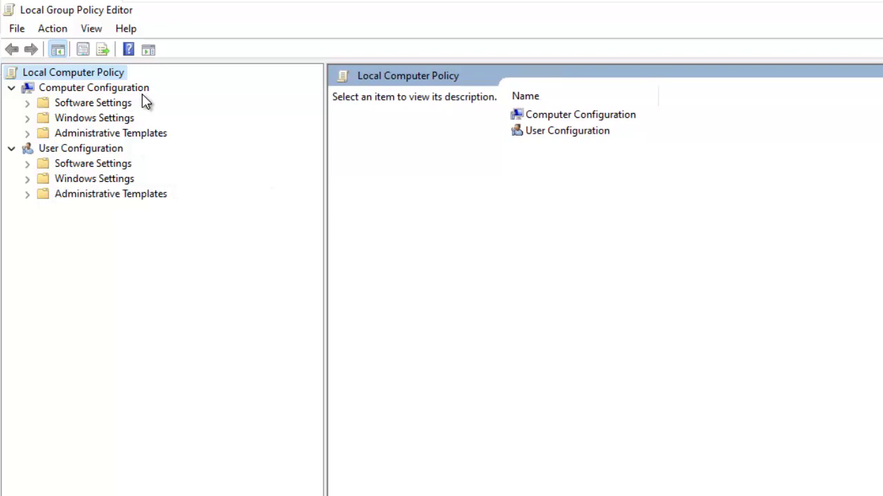
click(28, 134)
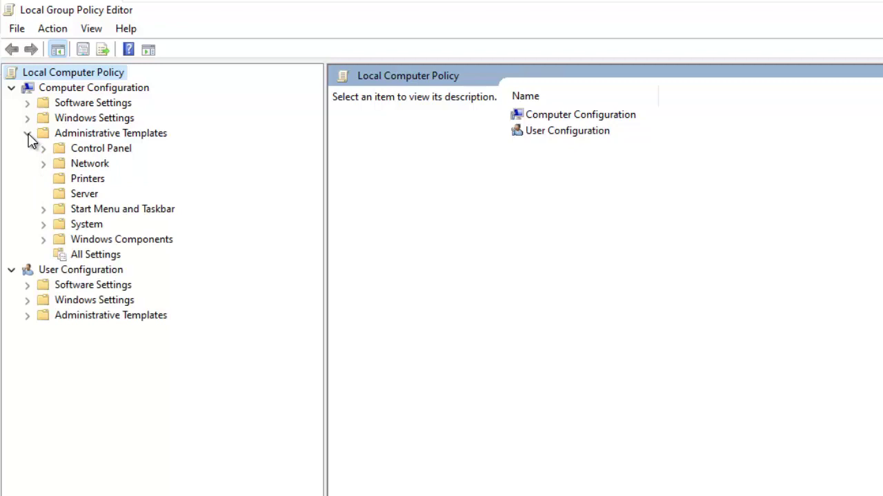
click(43, 240)
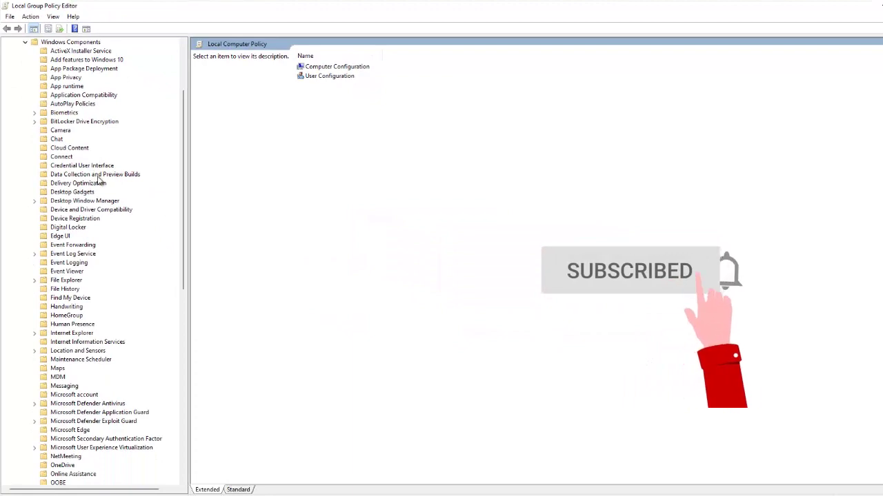
scroll(104, 179, down, 4)
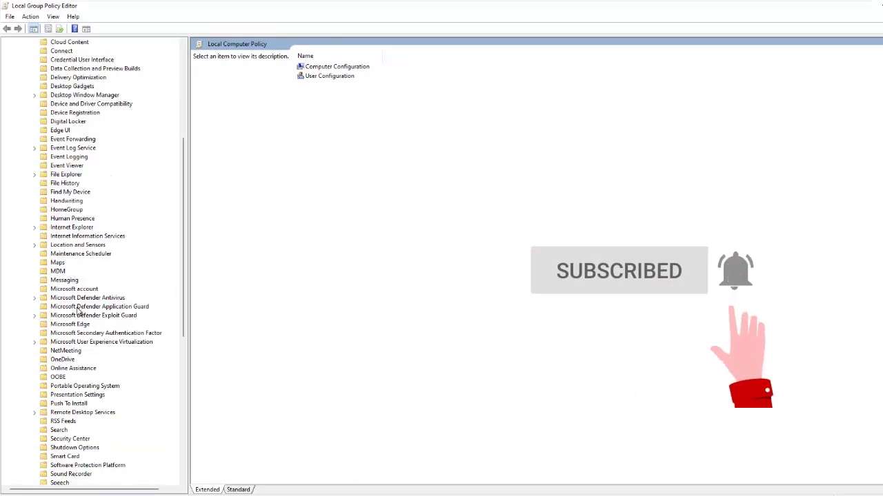
scroll(80, 337, down, 8)
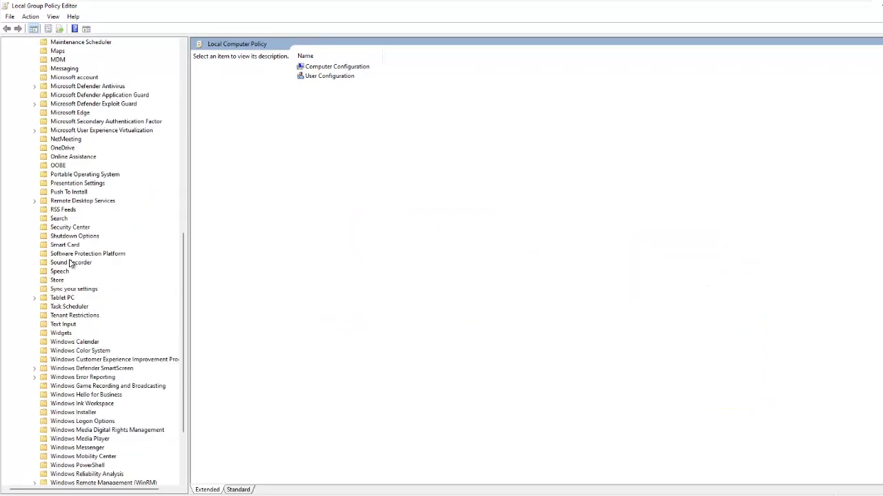
click(35, 201)
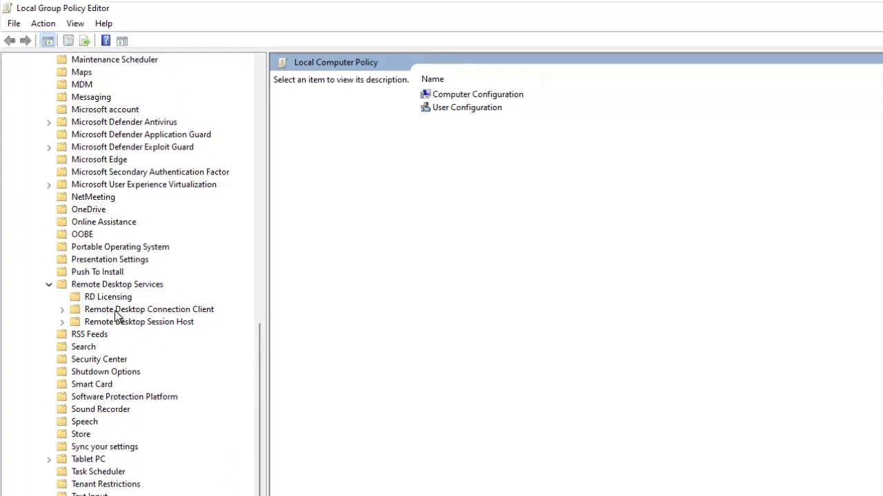
Step: List Remote Desktop Session Host > Connections policies and autofit the Setting column
click(122, 311)
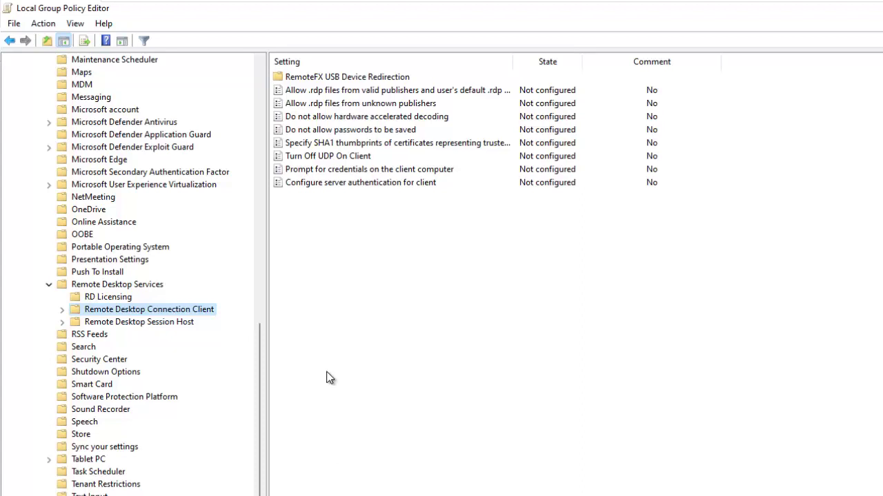
click(134, 326)
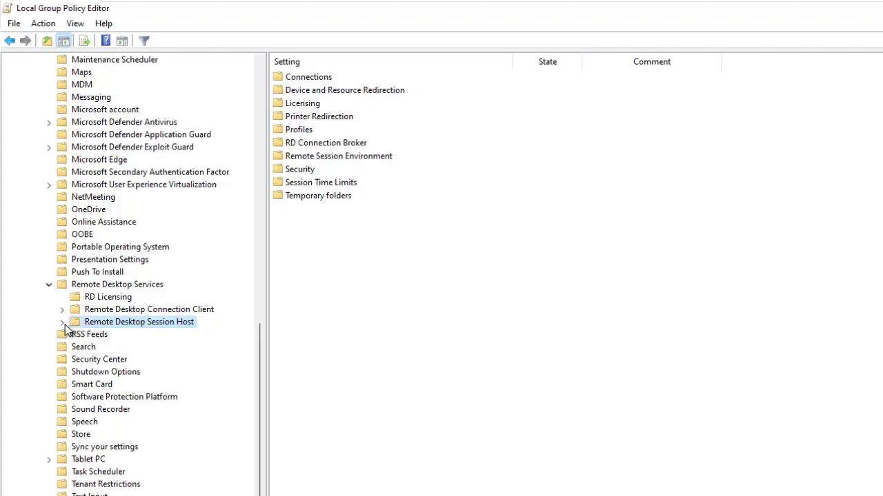
click(62, 322)
click(116, 336)
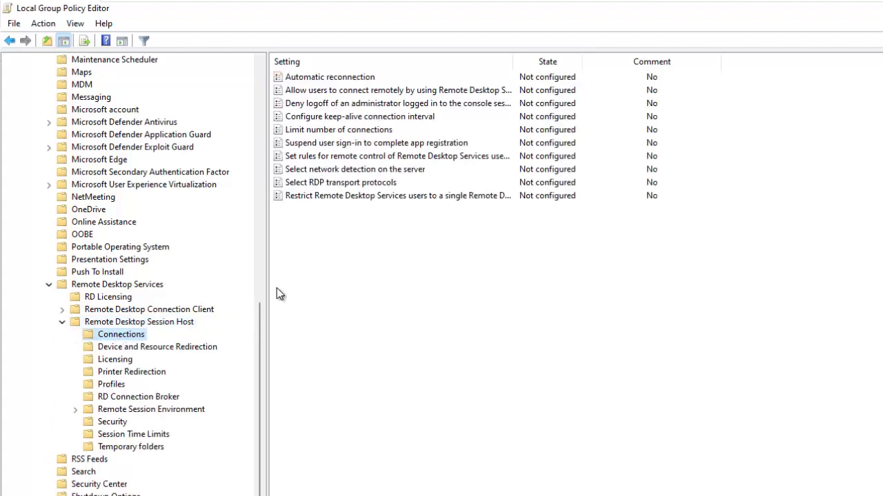
double_click(513, 62)
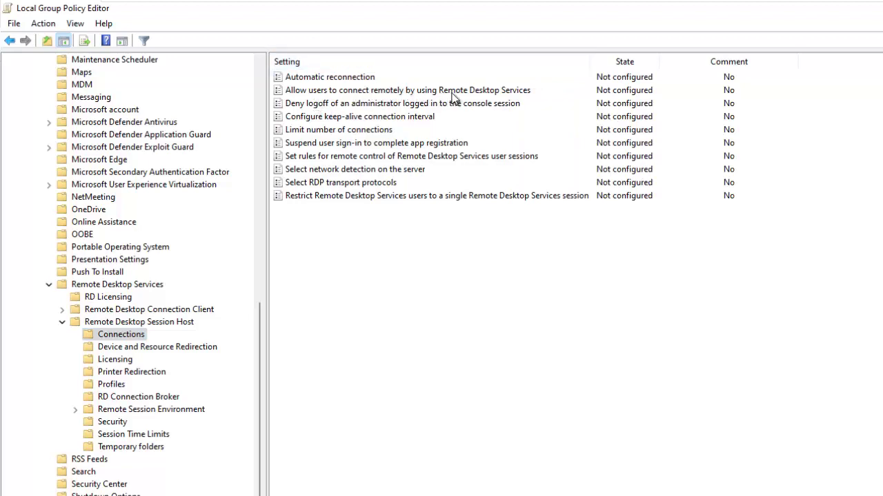
Step: Set 'Allow users to connect remotely by using Remote Desktop Services' to Disabled and apply
double_click(487, 90)
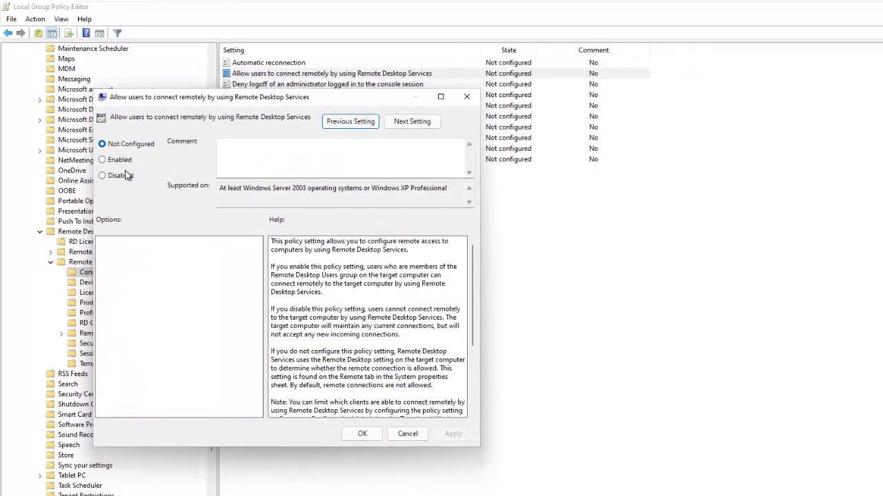
click(118, 175)
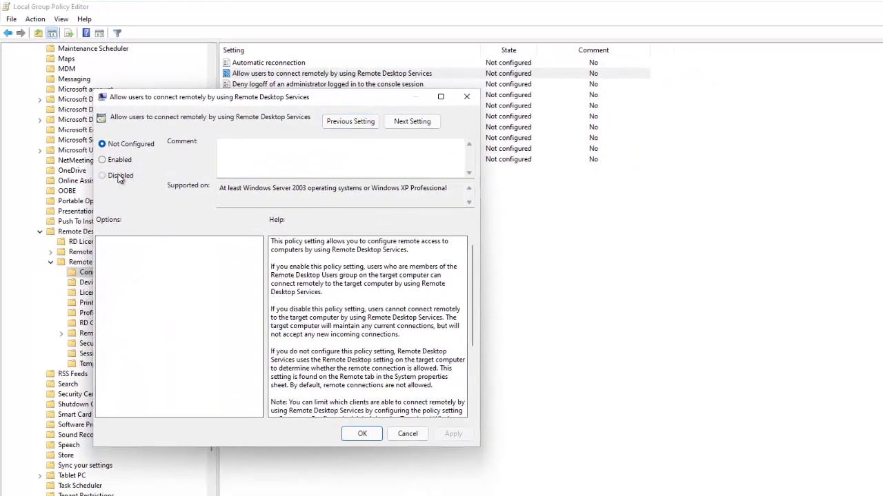
click(452, 434)
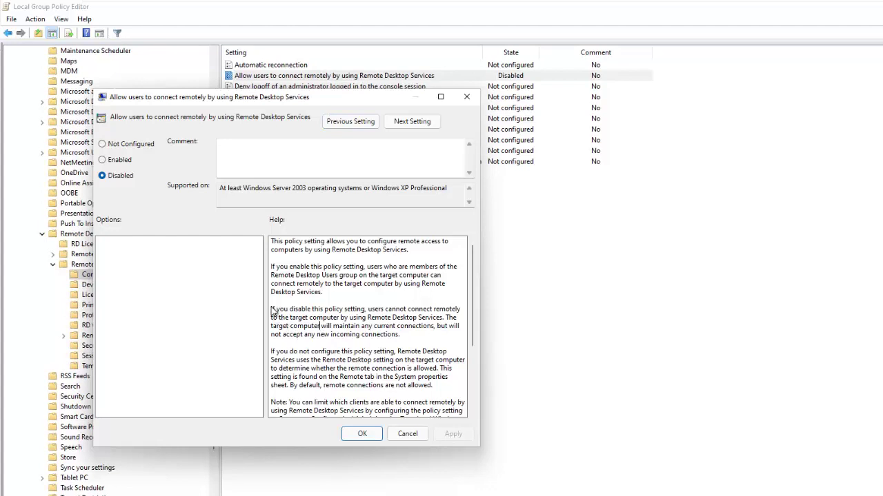
drag(271, 309, 451, 336)
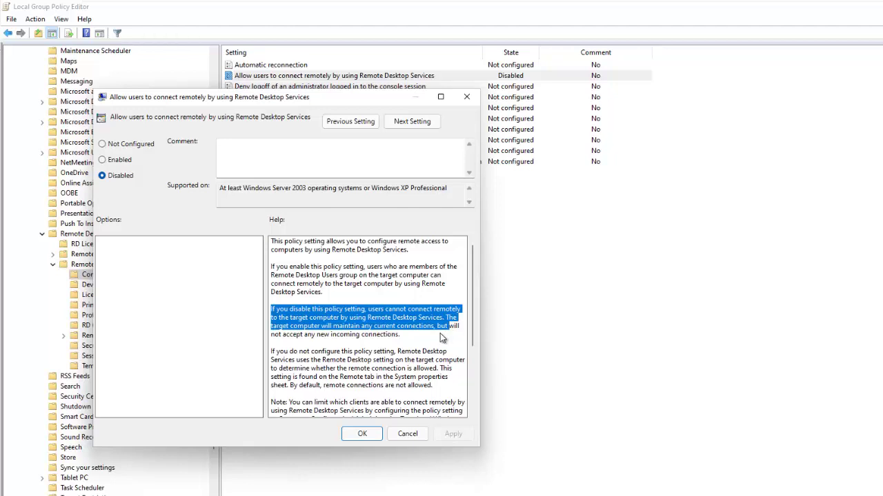
click(362, 434)
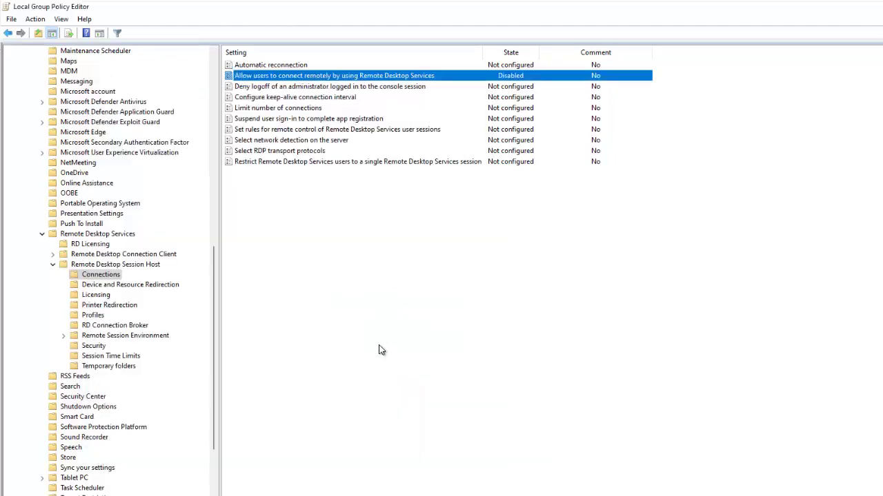